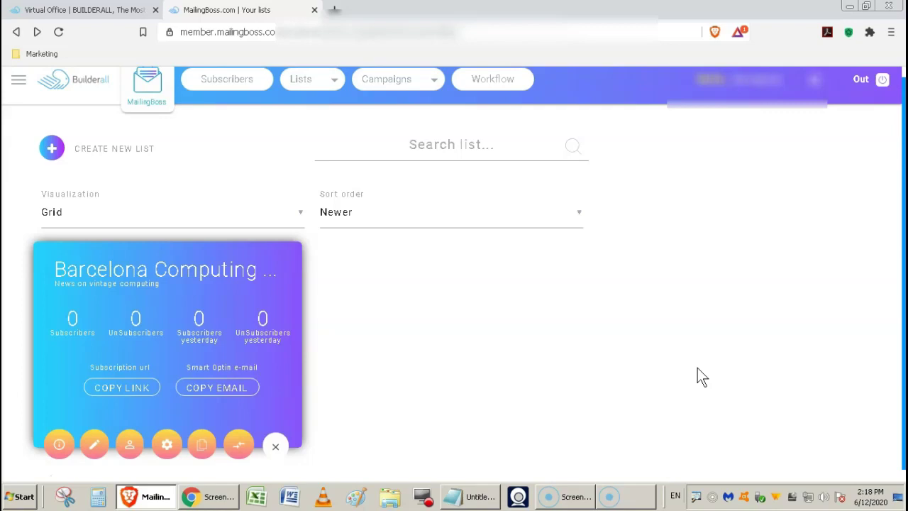
# - Open the Barcelona Computing Club list for editing and show its company details
pyautogui.click(95, 445)
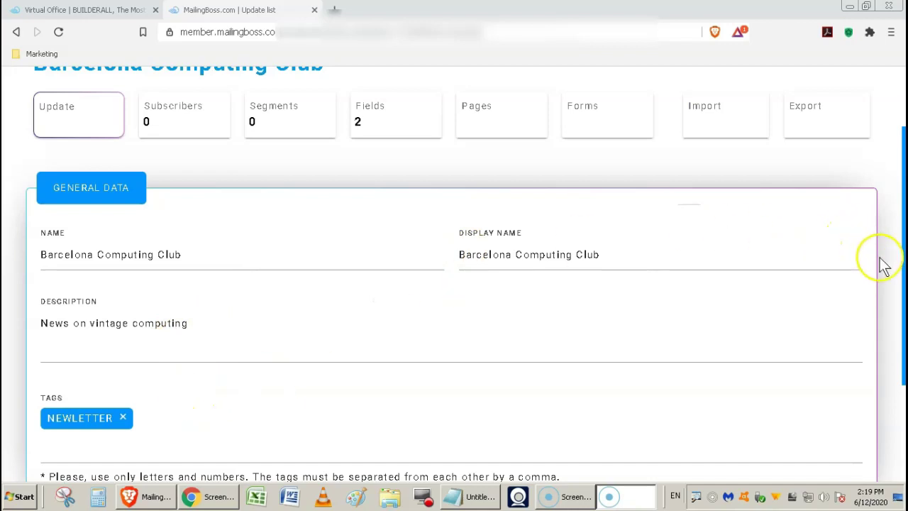
pyautogui.scroll(-2, 887, 259)
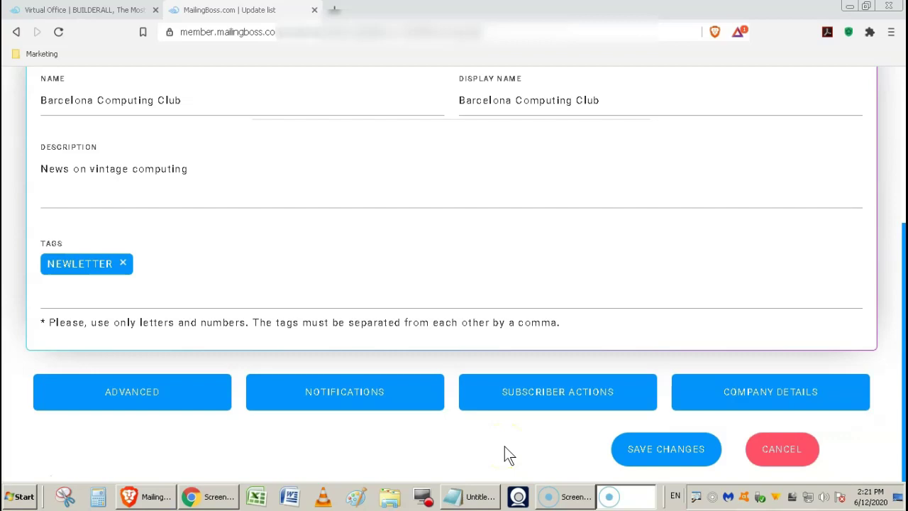
pyautogui.click(766, 408)
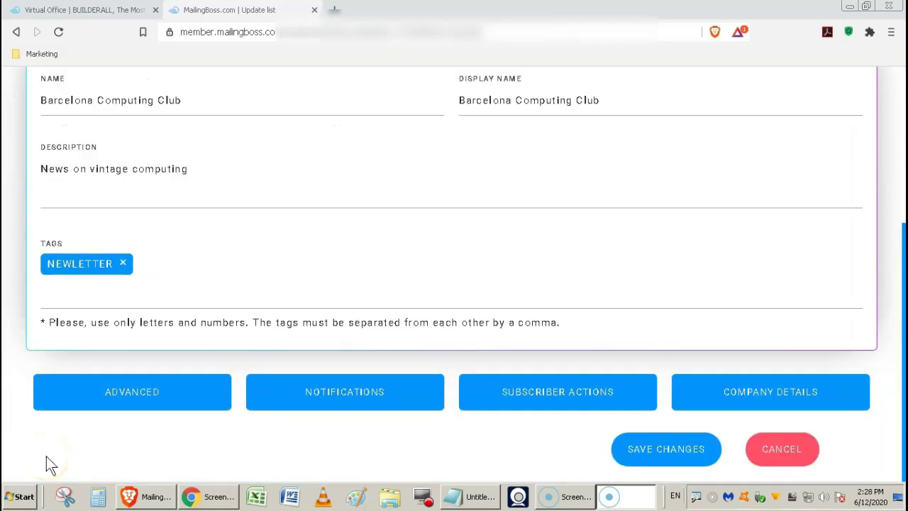
# - In the list's subscriber actions, enable Select all for both the subscribe and the unsubscribe actions
pyautogui.click(560, 410)
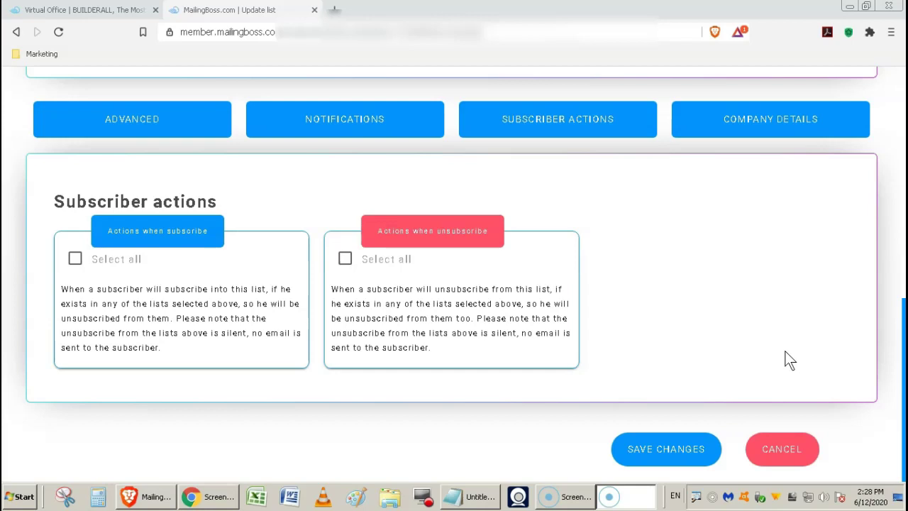
pyautogui.click(78, 259)
pyautogui.click(77, 261)
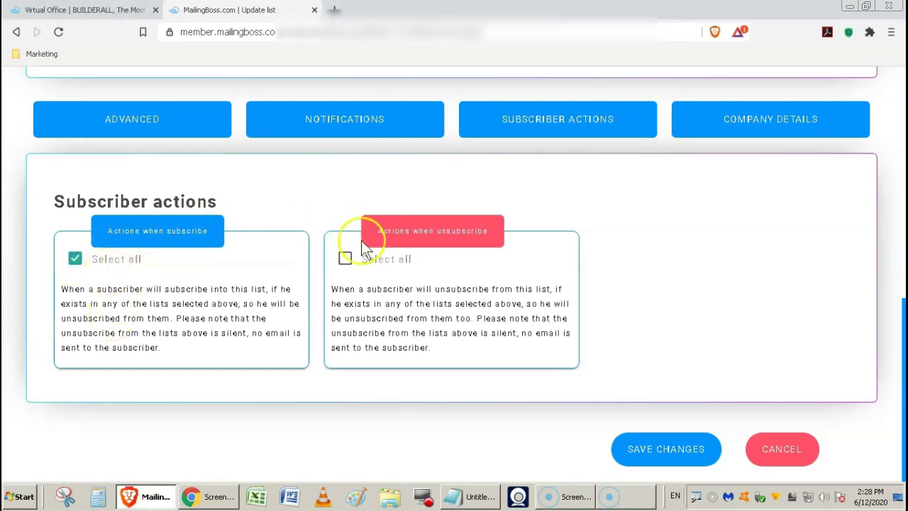
pyautogui.click(344, 261)
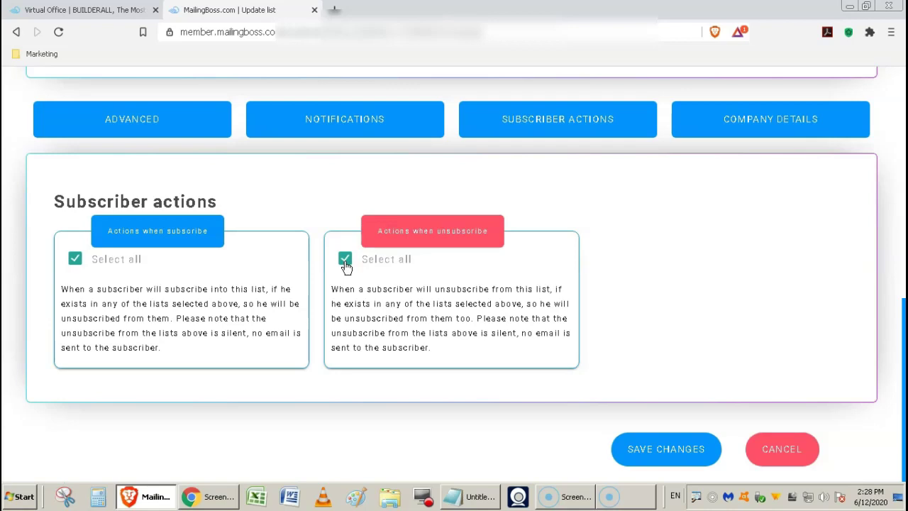
# - Review the list's subscribe, unsubscribe and confirm notification choices, and the welcome email choice in the advanced settings
pyautogui.click(361, 140)
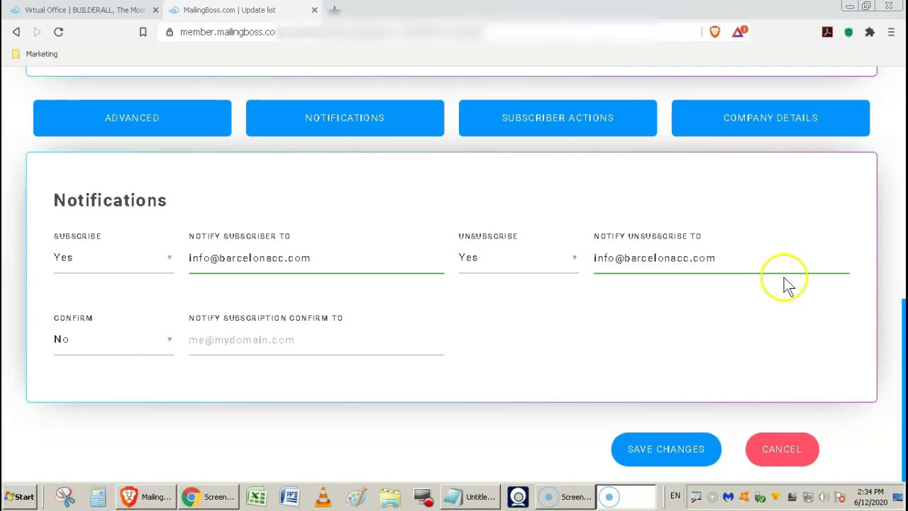
pyautogui.click(170, 260)
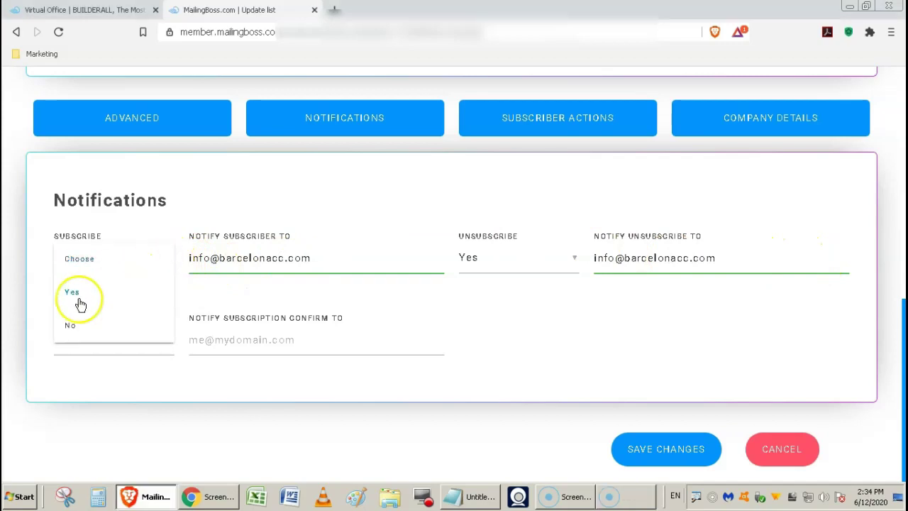
pyautogui.click(479, 319)
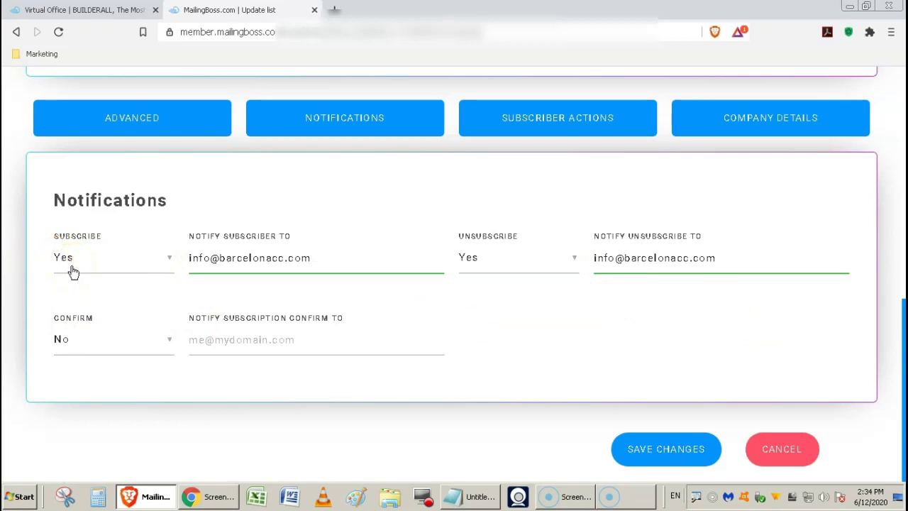
pyautogui.click(182, 264)
pyautogui.click(576, 261)
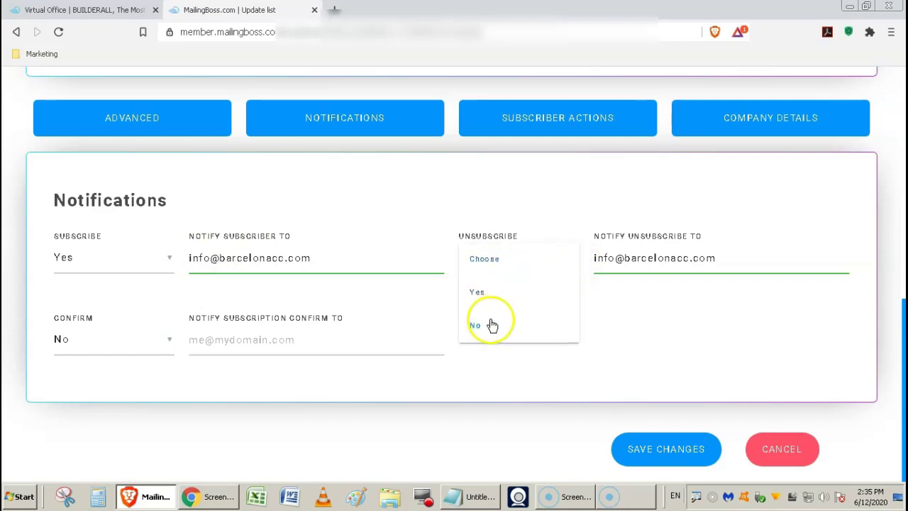
pyautogui.click(702, 340)
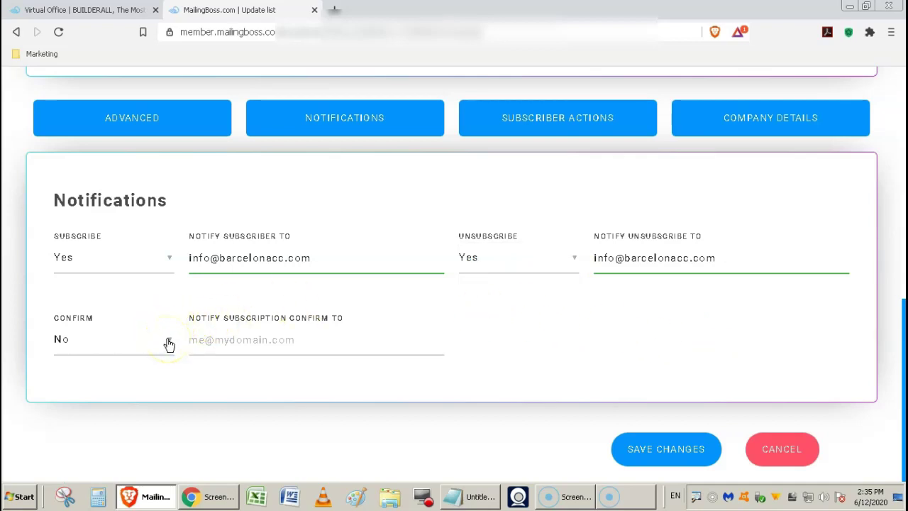
pyautogui.click(167, 264)
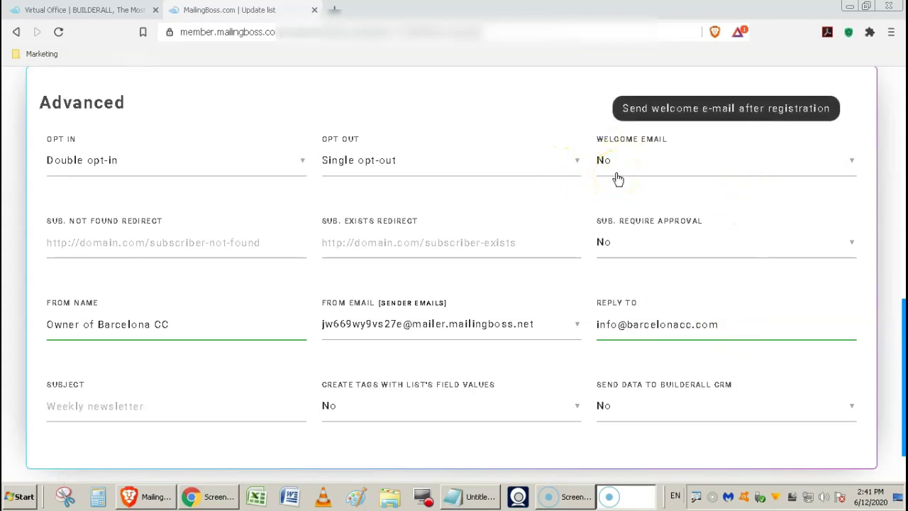
pyautogui.click(853, 168)
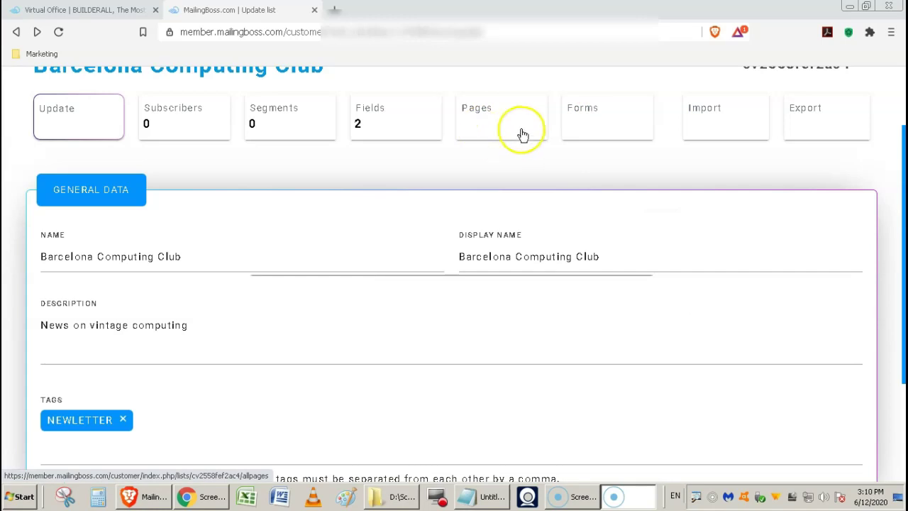
# - Open the list's Subscribe confirm email for editing
pyautogui.click(494, 125)
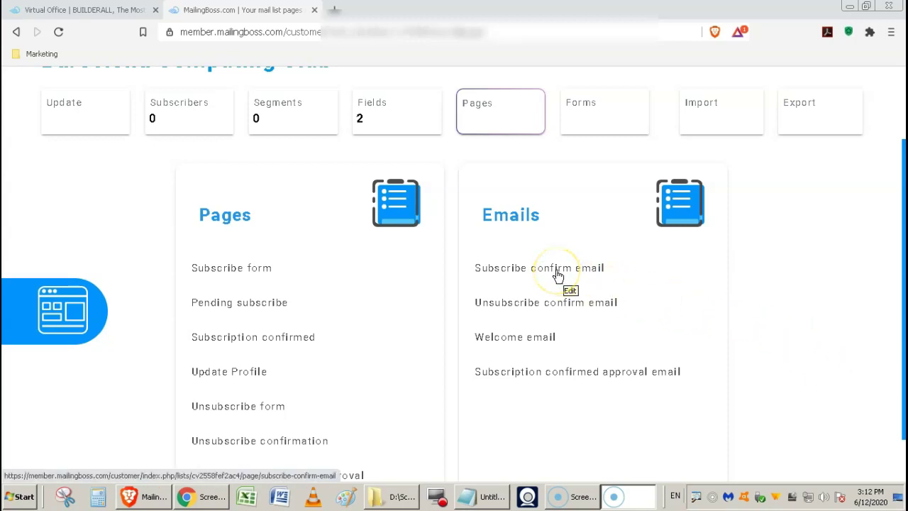
pyautogui.click(519, 270)
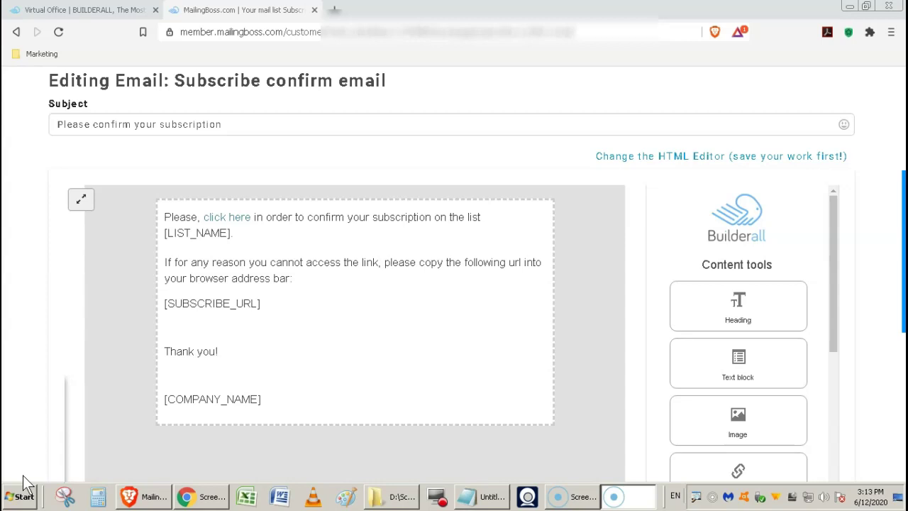
pyautogui.click(235, 324)
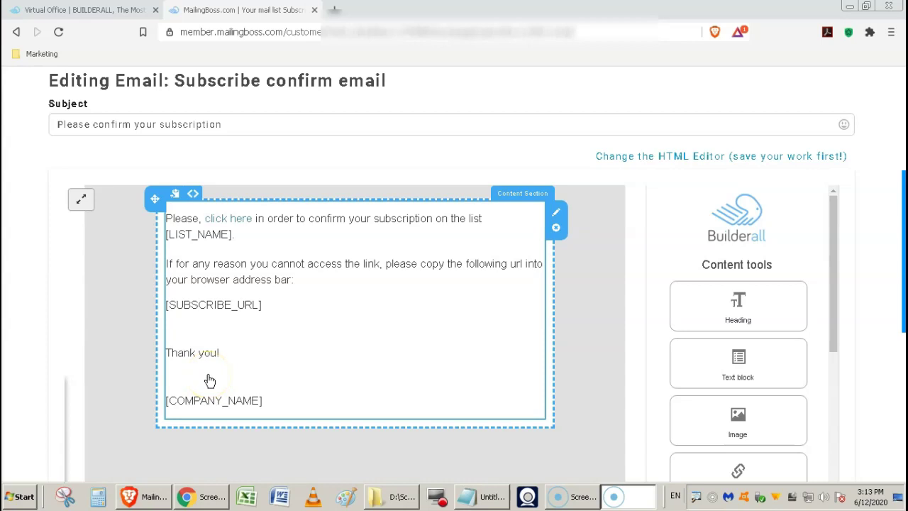
pyautogui.click(22, 474)
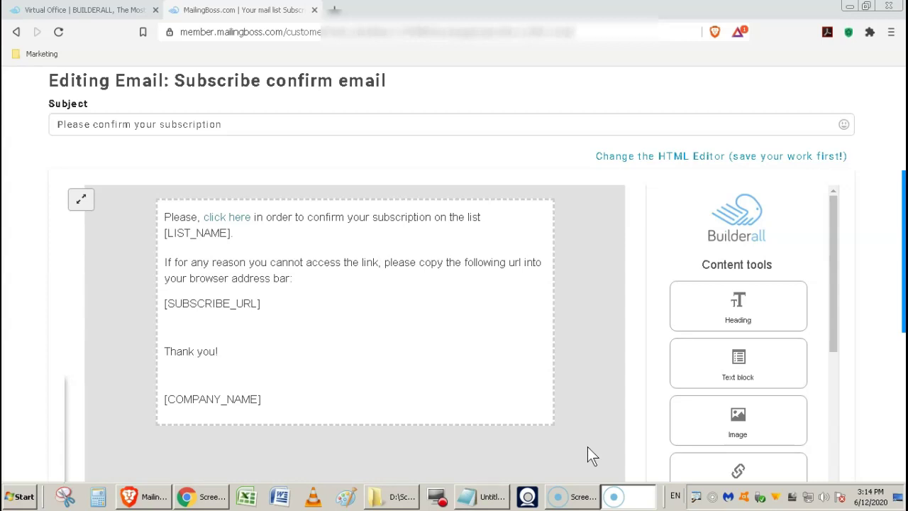
pyautogui.click(546, 426)
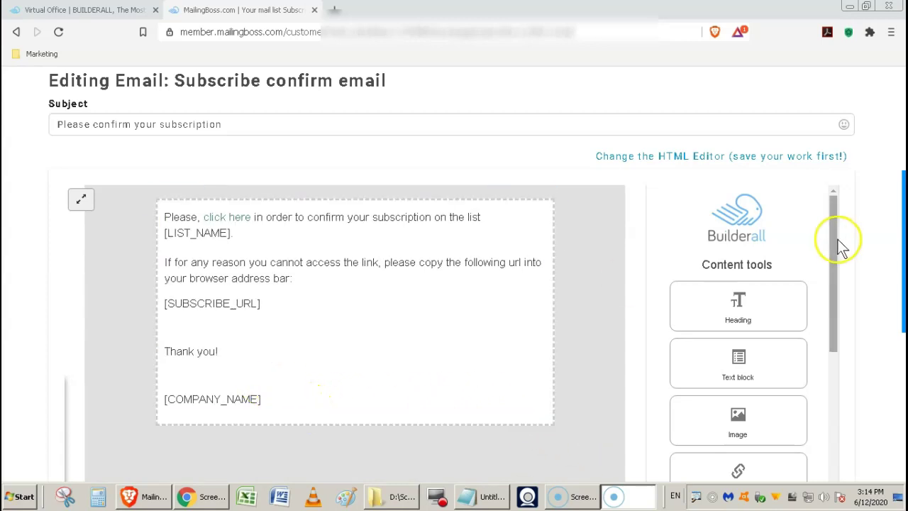
# - Insert an image block below the [COMPANY_NAME] line of the Subscribe confirm email
pyautogui.moveTo(835, 241); pyautogui.dragTo(829, 406)
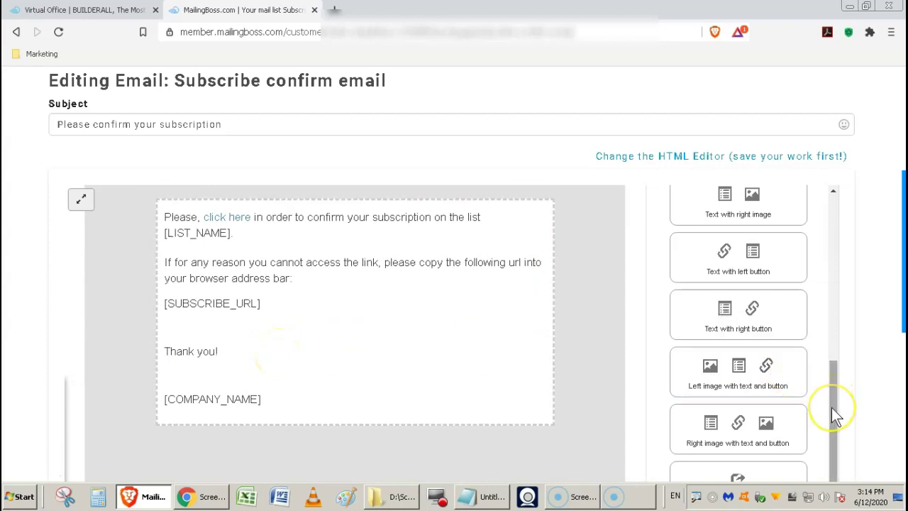
pyautogui.moveTo(831, 407); pyautogui.dragTo(852, 290)
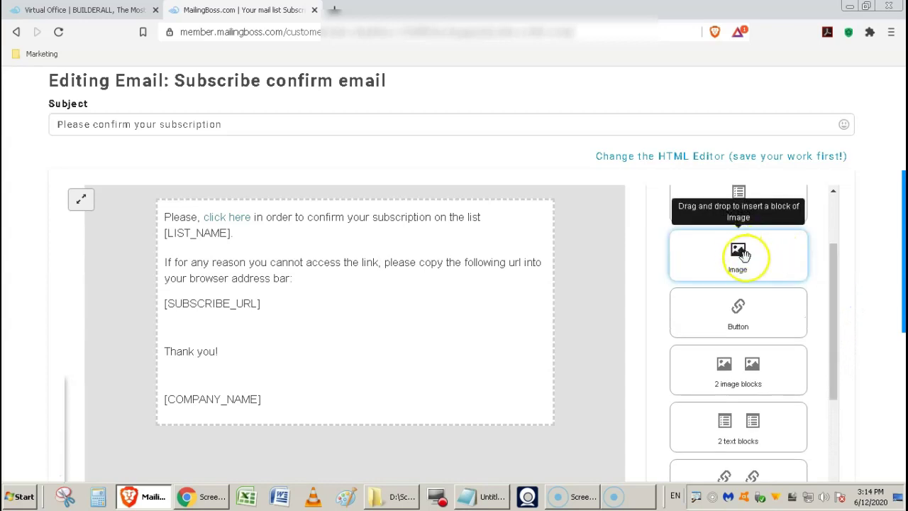
pyautogui.moveTo(741, 254); pyautogui.dragTo(251, 449)
pyautogui.scroll(-4, 523, 355)
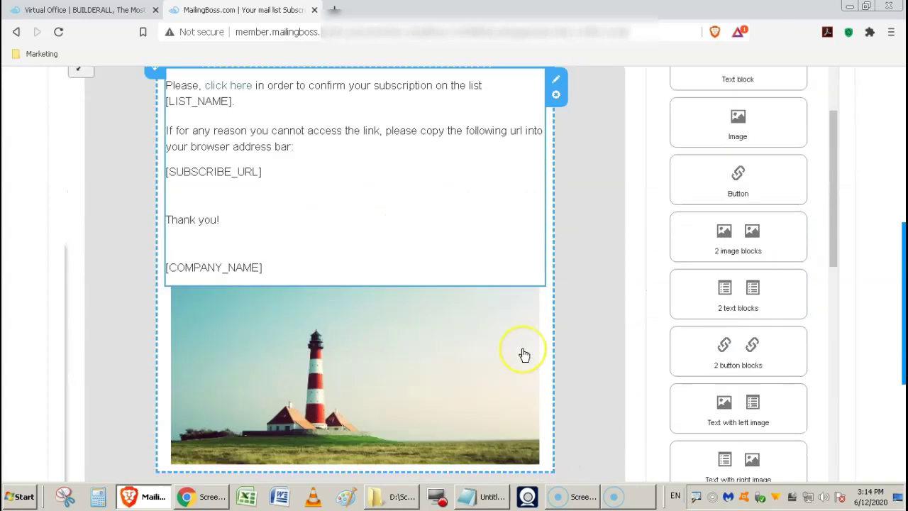
pyautogui.scroll(1, 603, 328)
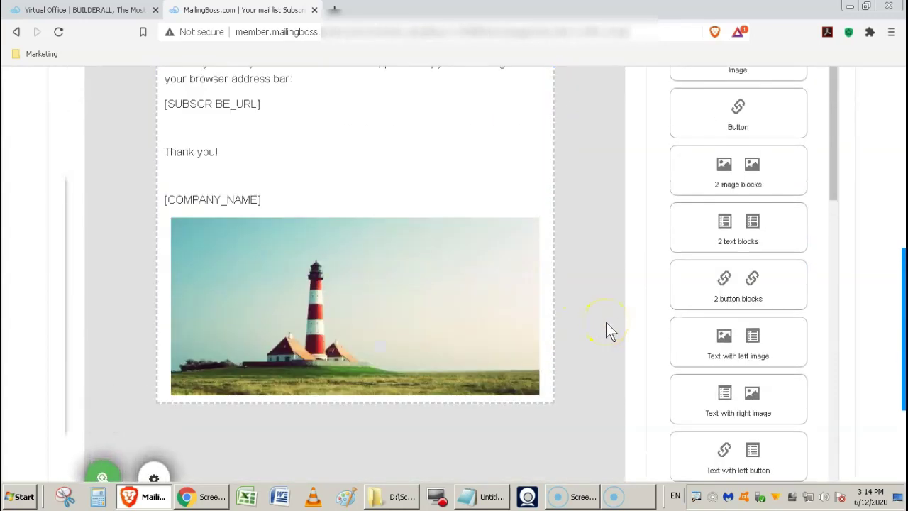
pyautogui.scroll(2, 606, 326)
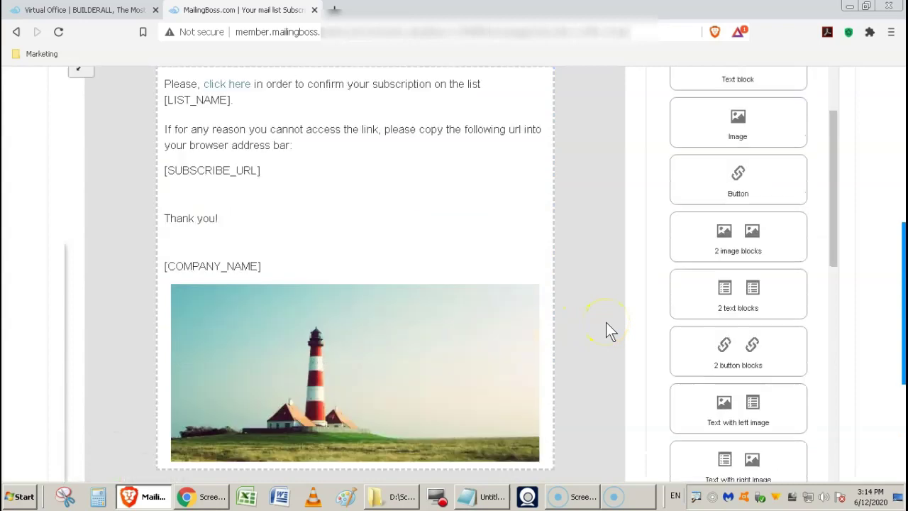
pyautogui.scroll(-2, 606, 330)
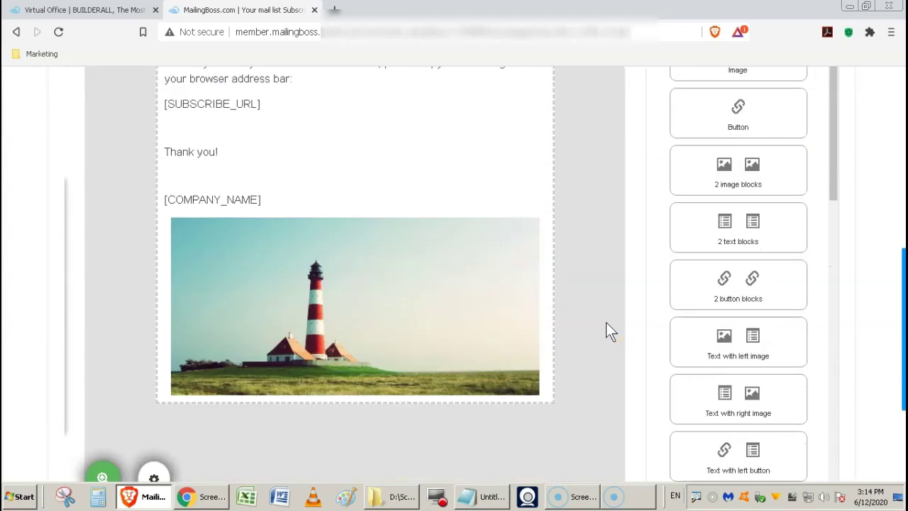
# - Examine the section controls of the inserted image block and the confirmation text with its link
pyautogui.click(402, 315)
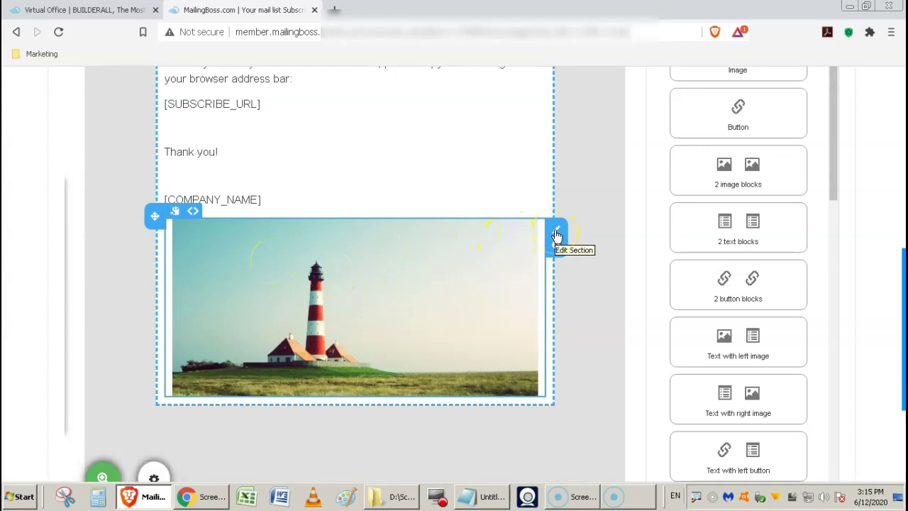
pyautogui.click(412, 291)
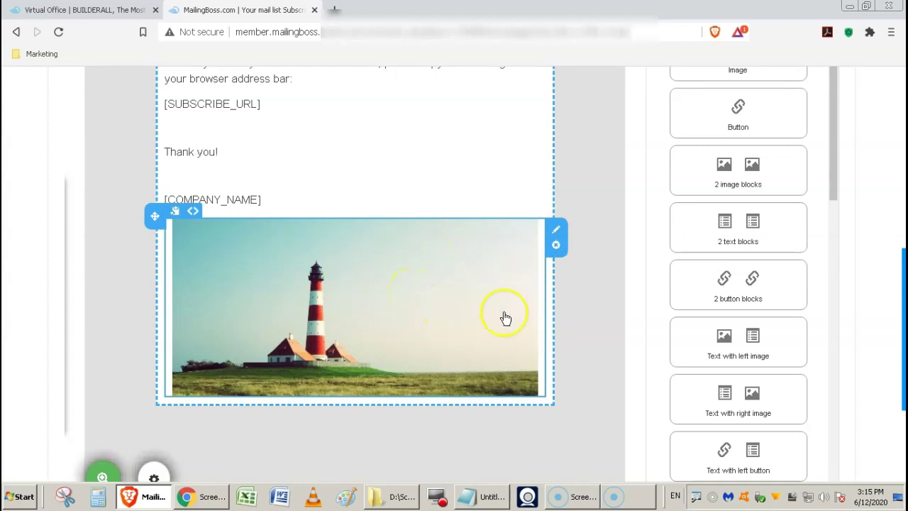
pyautogui.click(595, 329)
pyautogui.scroll(2, 595, 328)
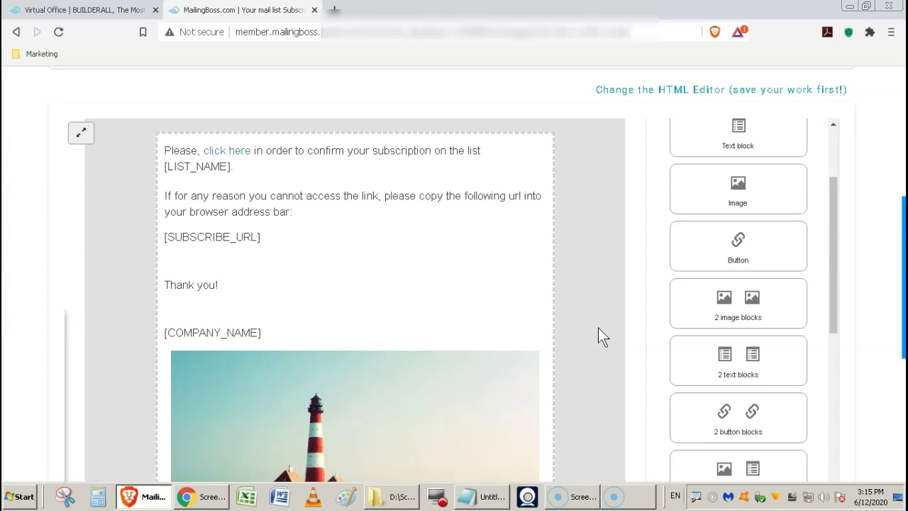
pyautogui.click(25, 480)
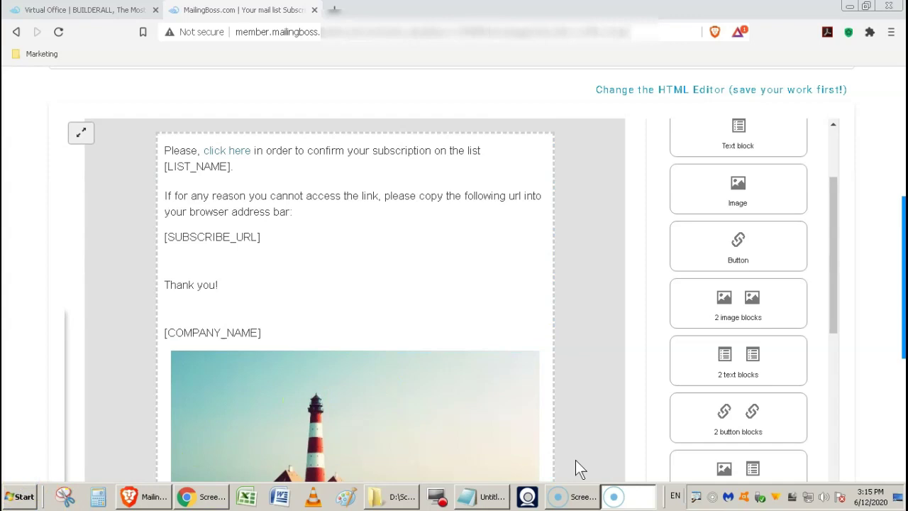
pyautogui.click(229, 192)
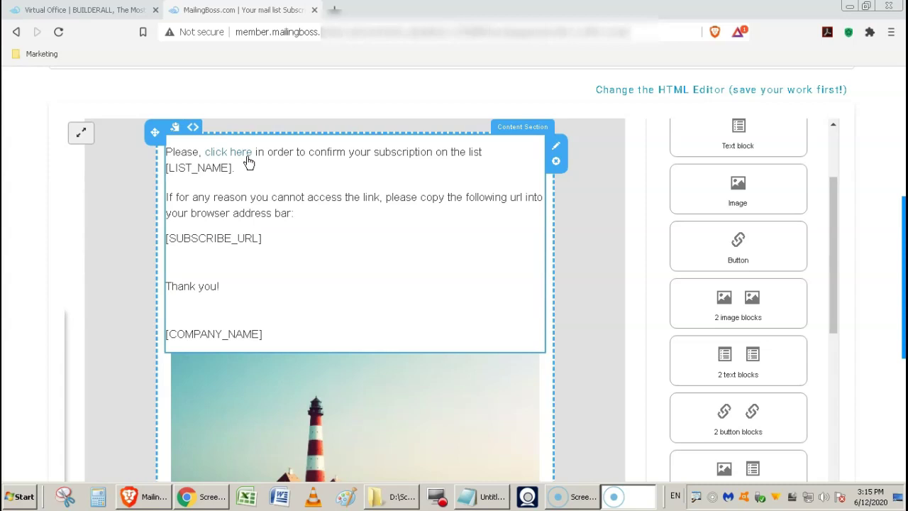
pyautogui.click(264, 245)
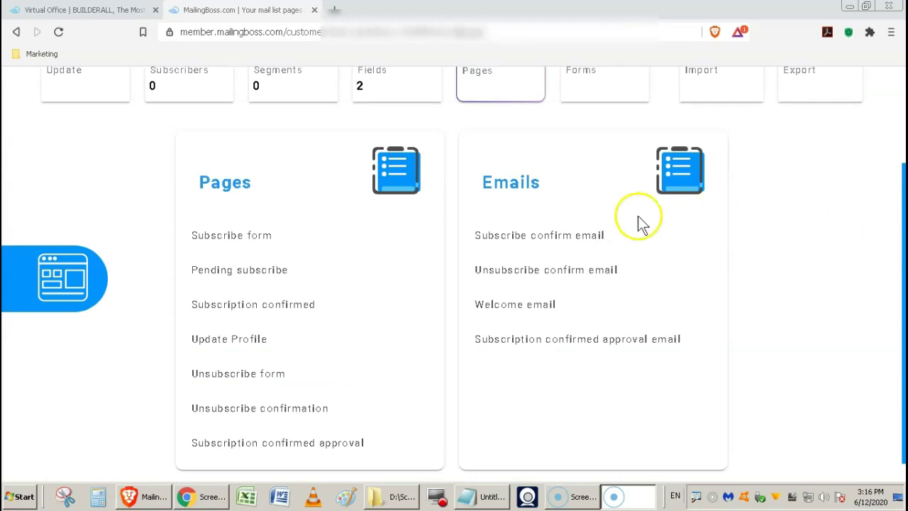
# - Open the Subscription confirmed approval email for editing and place the cursor in its subject
pyautogui.click(638, 347)
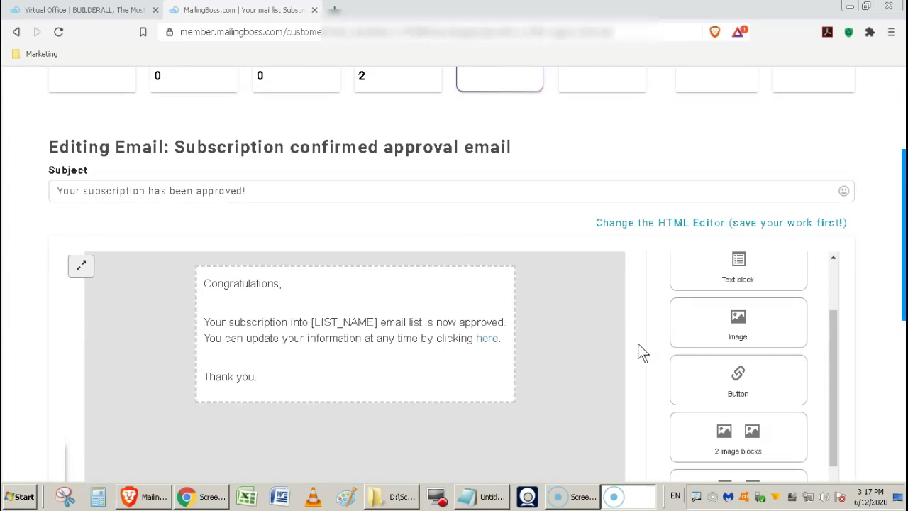
pyautogui.click(280, 194)
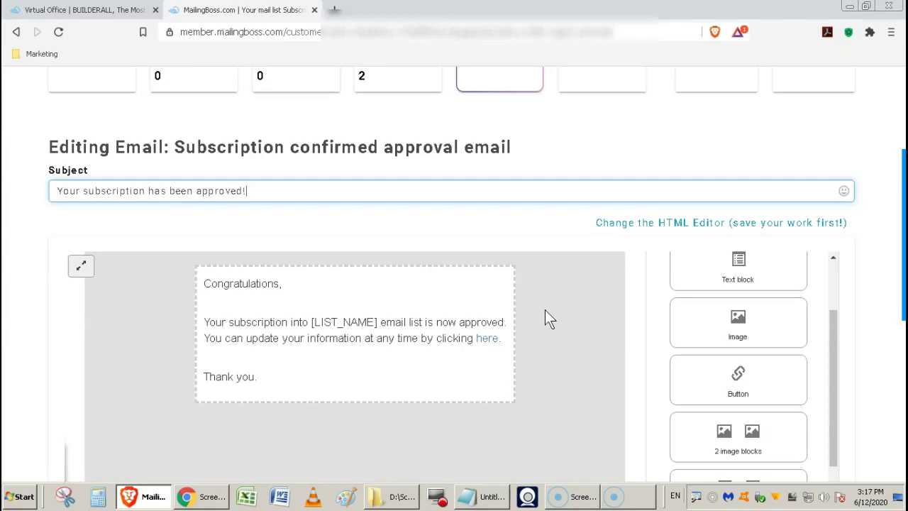
# - Insert a 2 button blocks element below the "Thank you." line of the approval email
pyautogui.moveTo(372, 327)
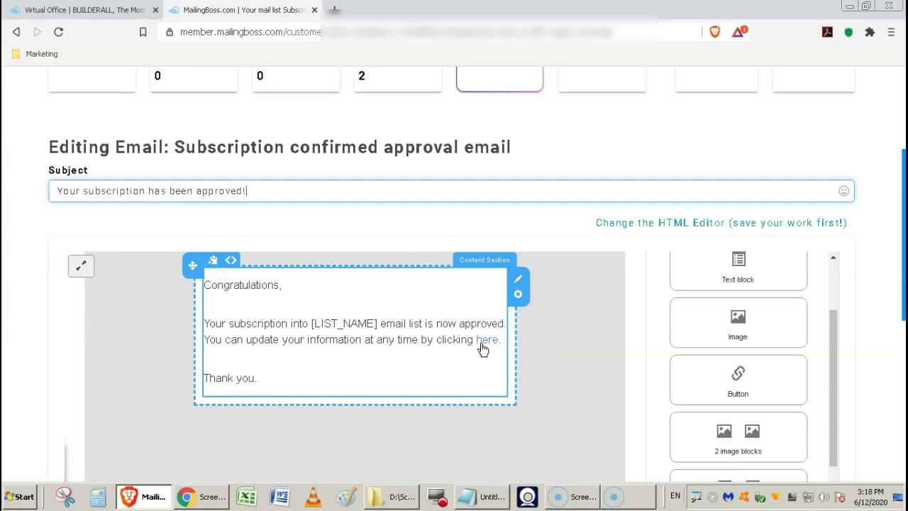
pyautogui.moveTo(834, 391); pyautogui.dragTo(836, 440)
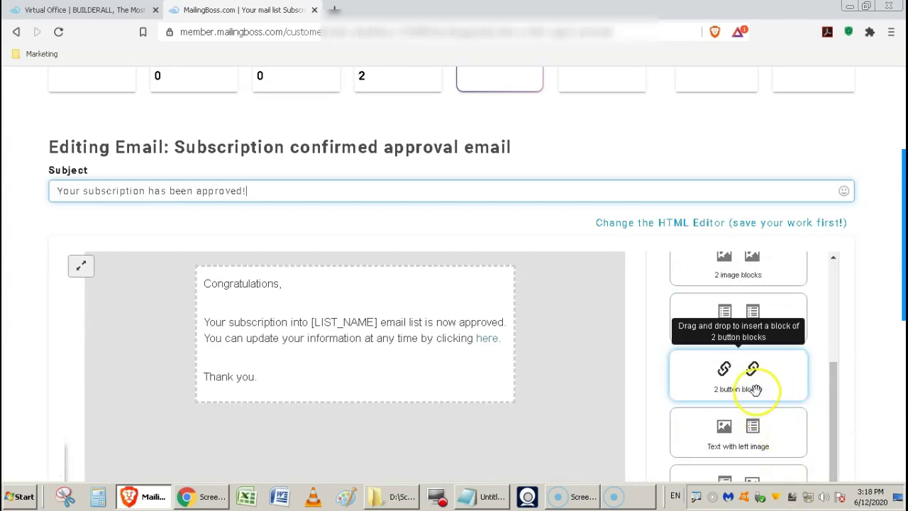
pyautogui.moveTo(756, 393); pyautogui.dragTo(312, 421)
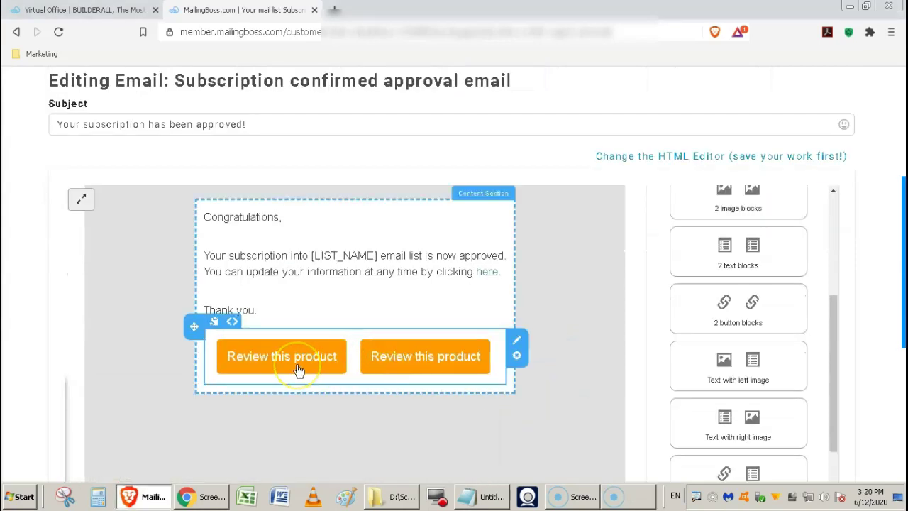
# - Change the text of the first button below the "Thank you." line to "Like"
pyautogui.click(274, 364)
pyautogui.click(265, 366)
pyautogui.click(239, 428)
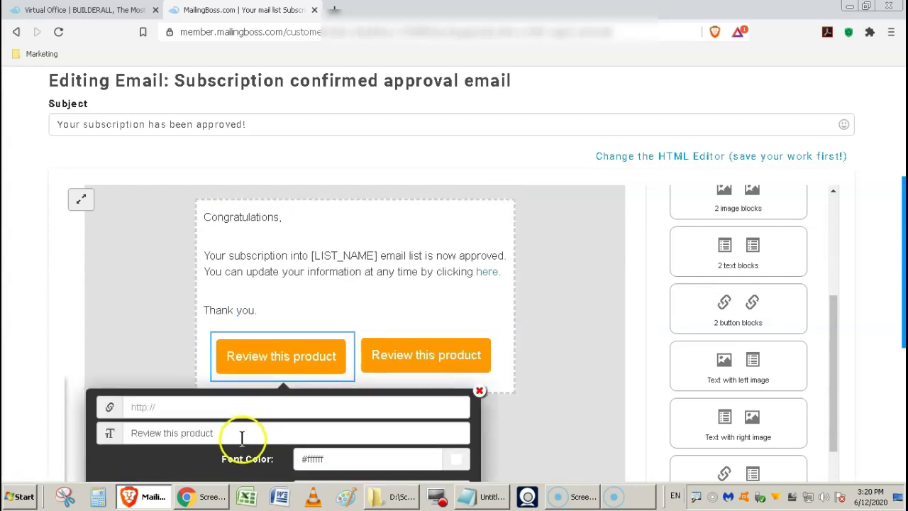
pyautogui.moveTo(241, 438); pyautogui.dragTo(84, 437)
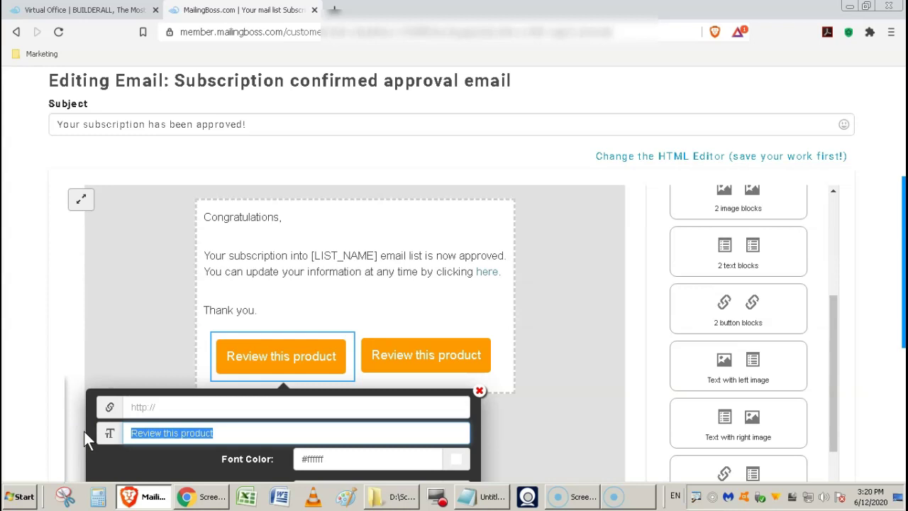
pyautogui.write('Like')
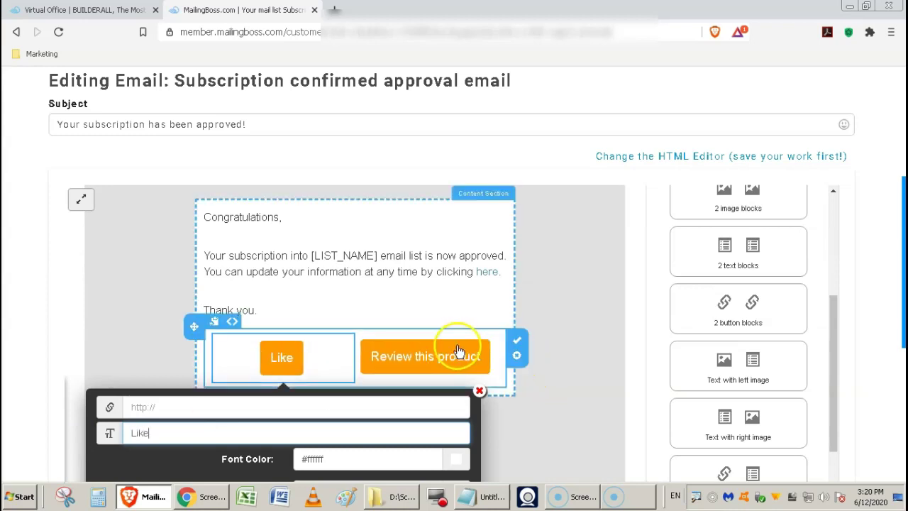
# - Change the second button's text to "Dislike" and close its settings
pyautogui.click(447, 354)
pyautogui.moveTo(376, 433); pyautogui.dragTo(178, 436)
pyautogui.write('Dislike')
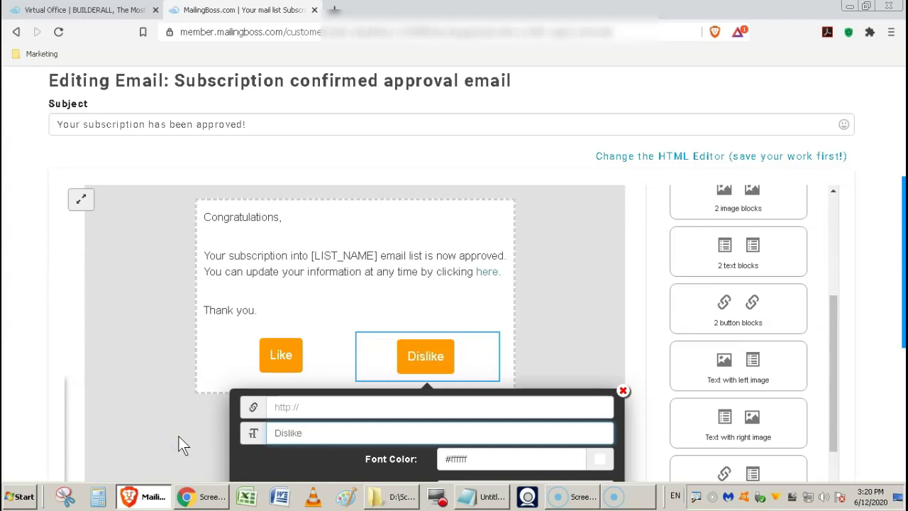
pyautogui.click(575, 331)
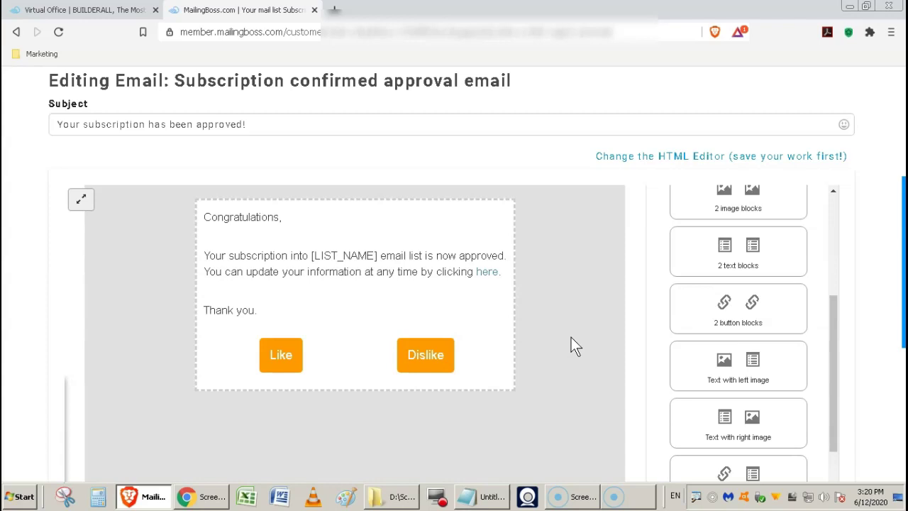
# - Open the Unsubscribe confirm email from the list's emails and review its content
pyautogui.scroll(-5, 575, 346)
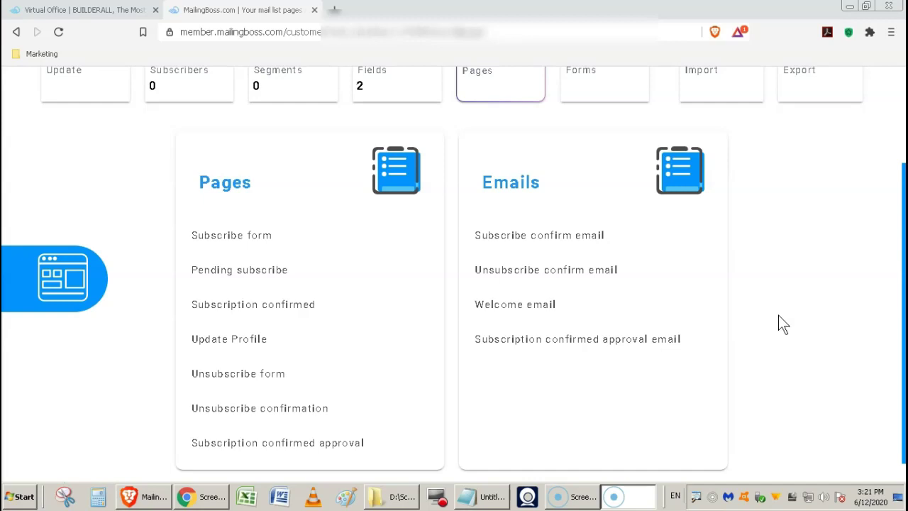
pyautogui.click(576, 276)
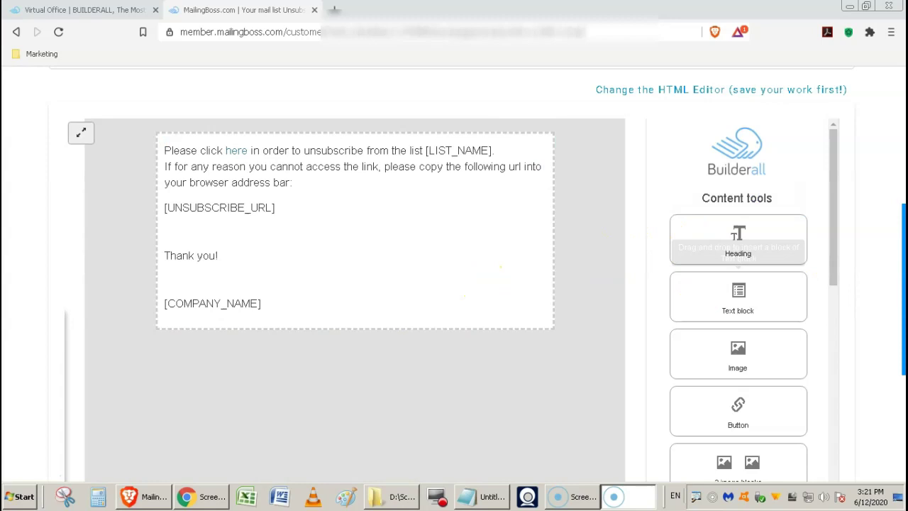
pyautogui.scroll(2, 880, 283)
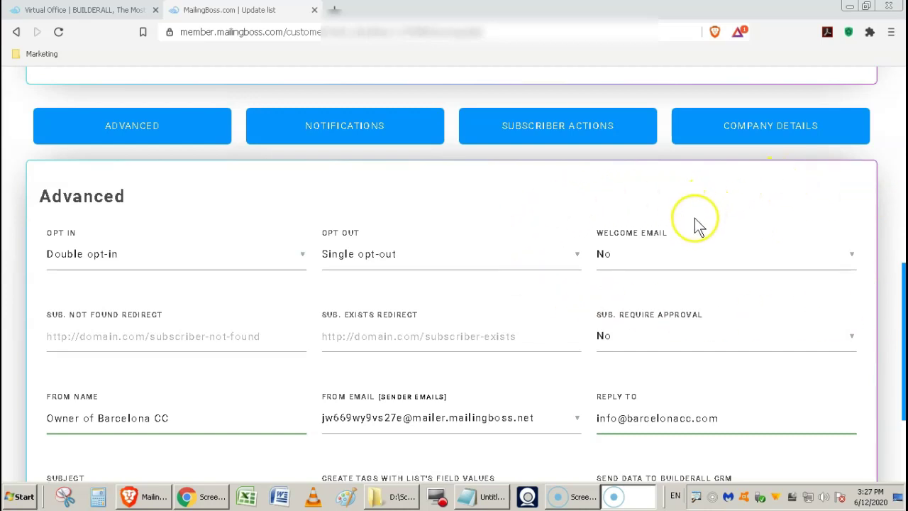
# - Check the available Welcome Email options in the list's Advanced settings without changing the selection
pyautogui.click(851, 259)
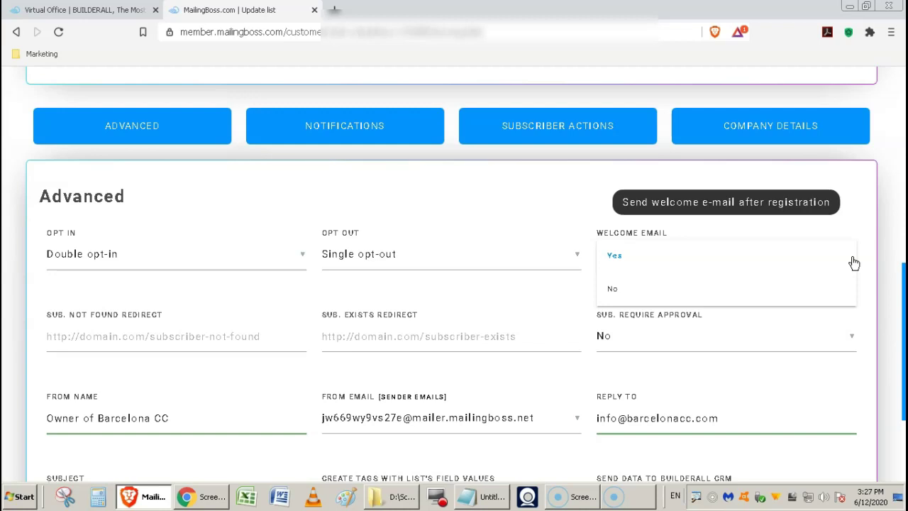
pyautogui.click(891, 228)
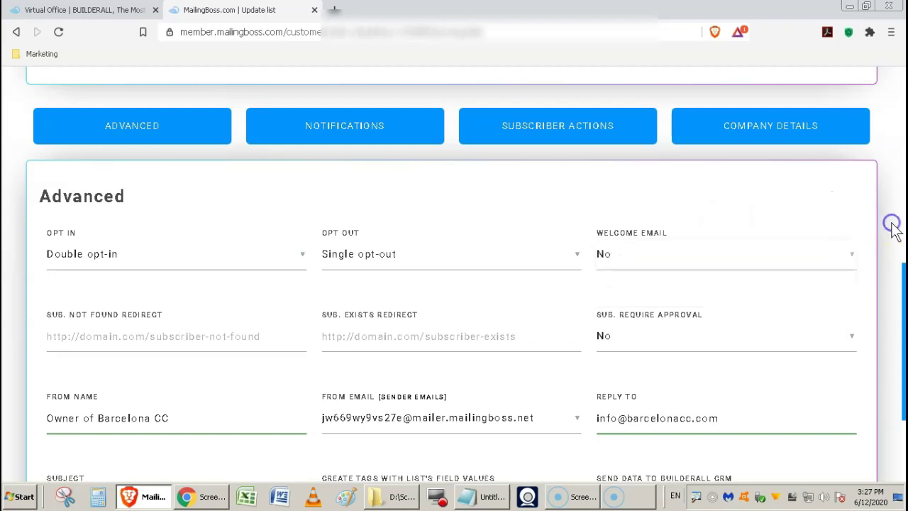